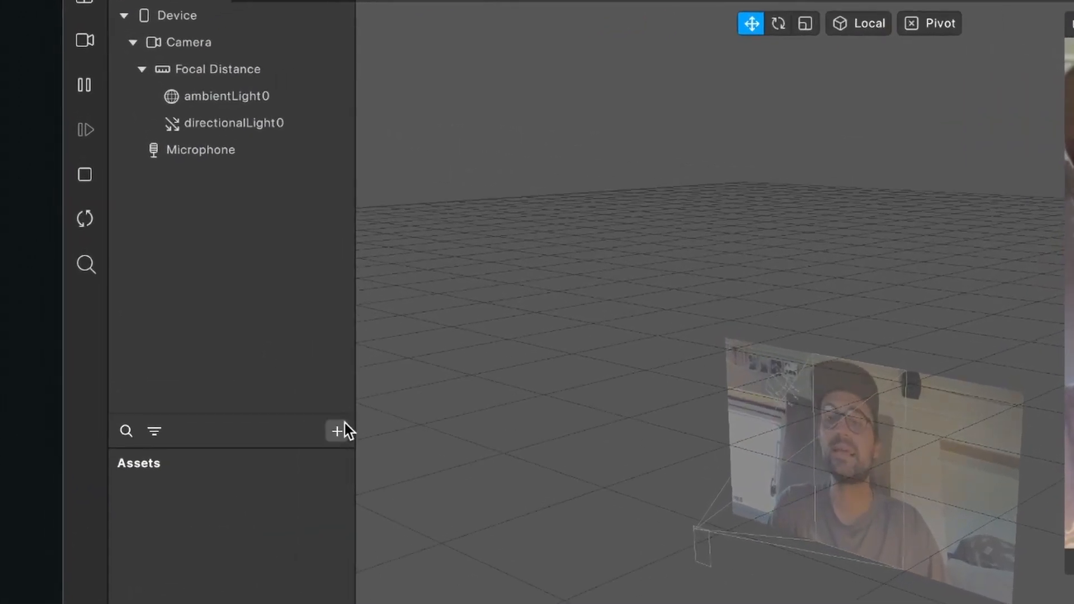
- Insert a Particle System object into the scene
click(337, 431)
text(part)
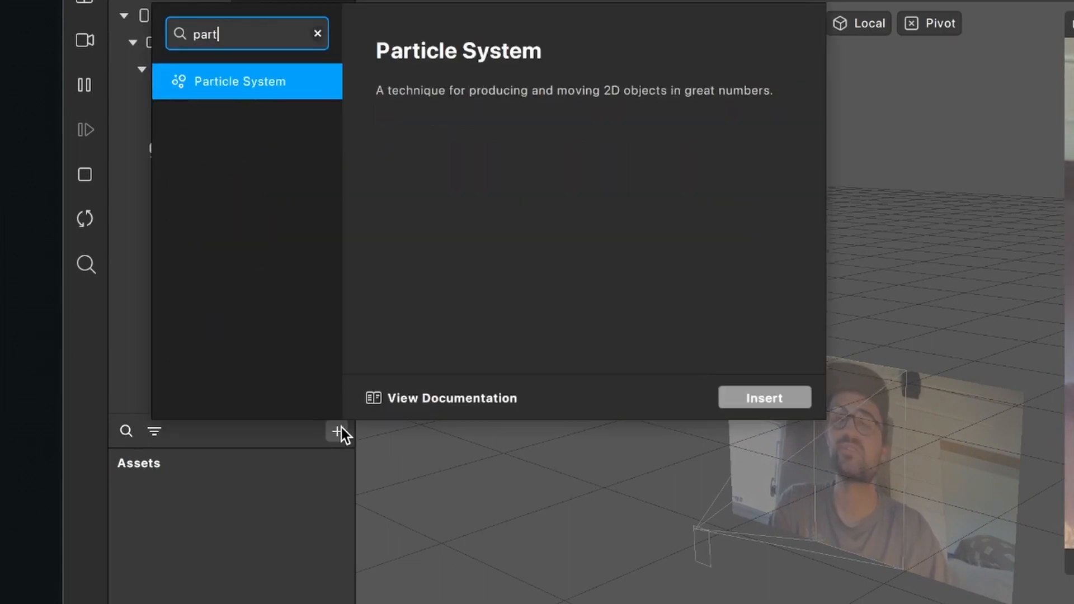
click(756, 397)
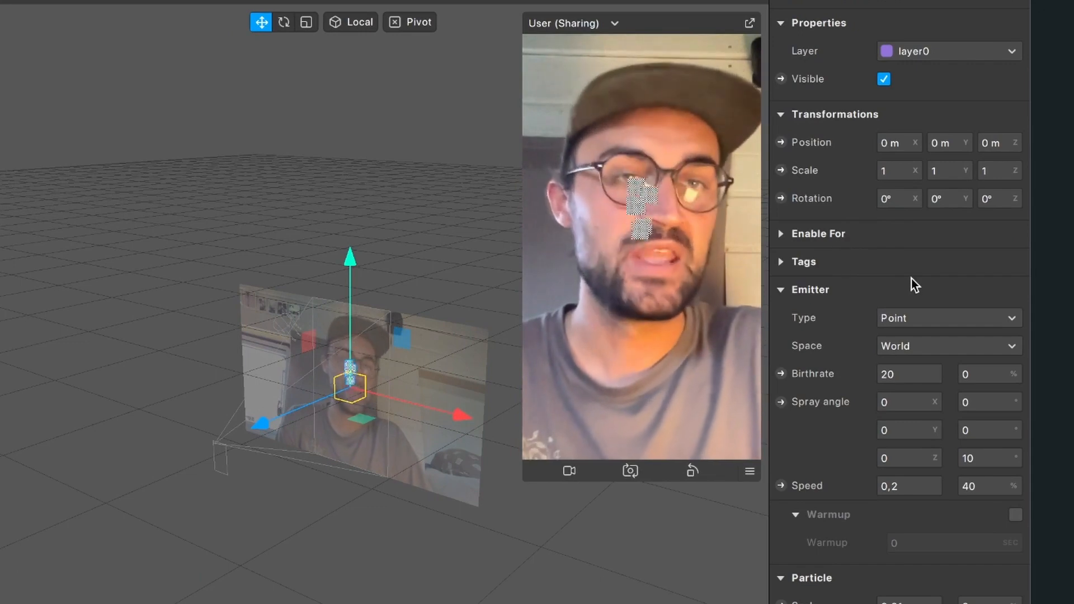
- Set the particle system's emitter type to Line
scroll(911, 278, down, 1)
scroll(846, 251, down, 2)
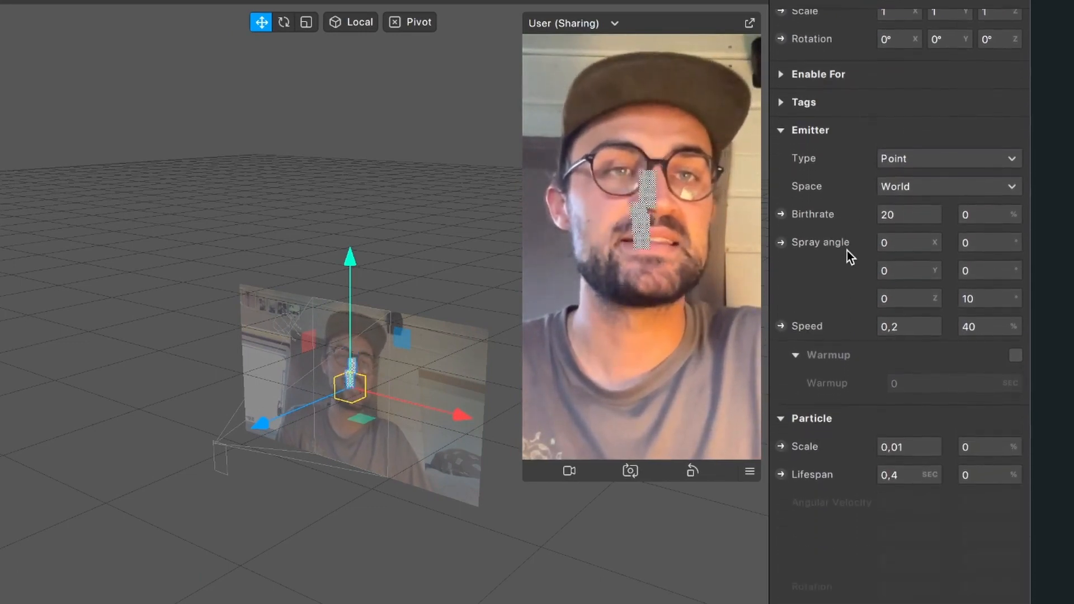
click(937, 128)
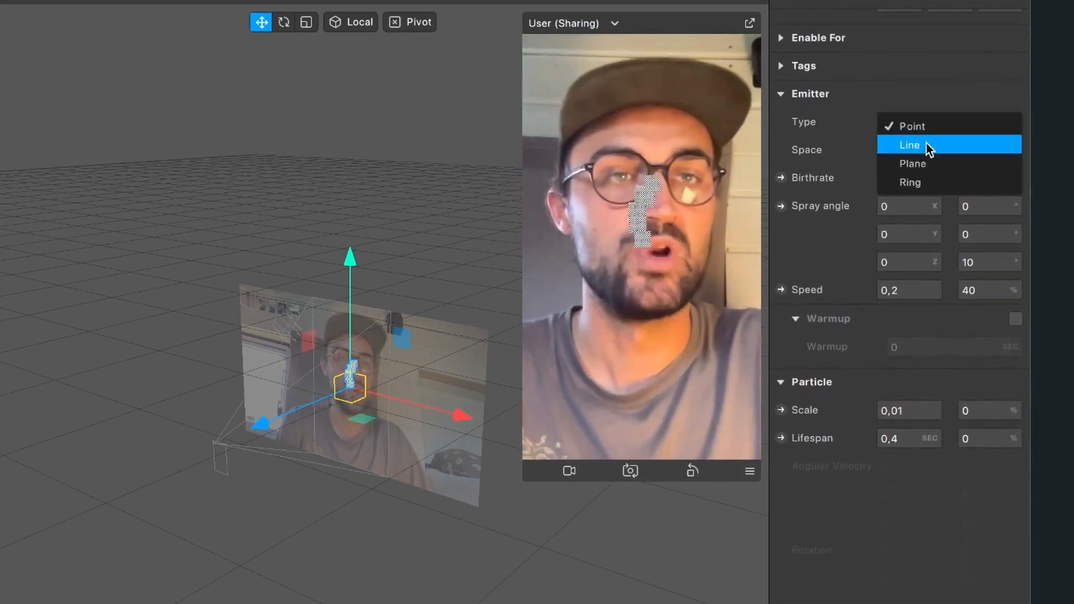
click(926, 143)
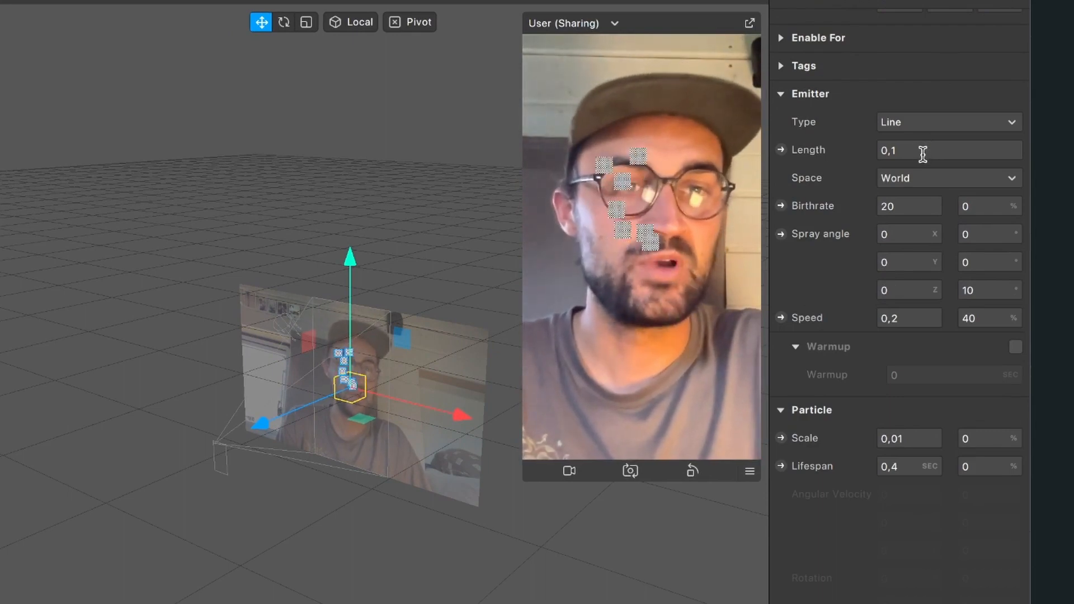
- Set the lifespan of the emitter's particles to 2 seconds
scroll(867, 417, down, 1)
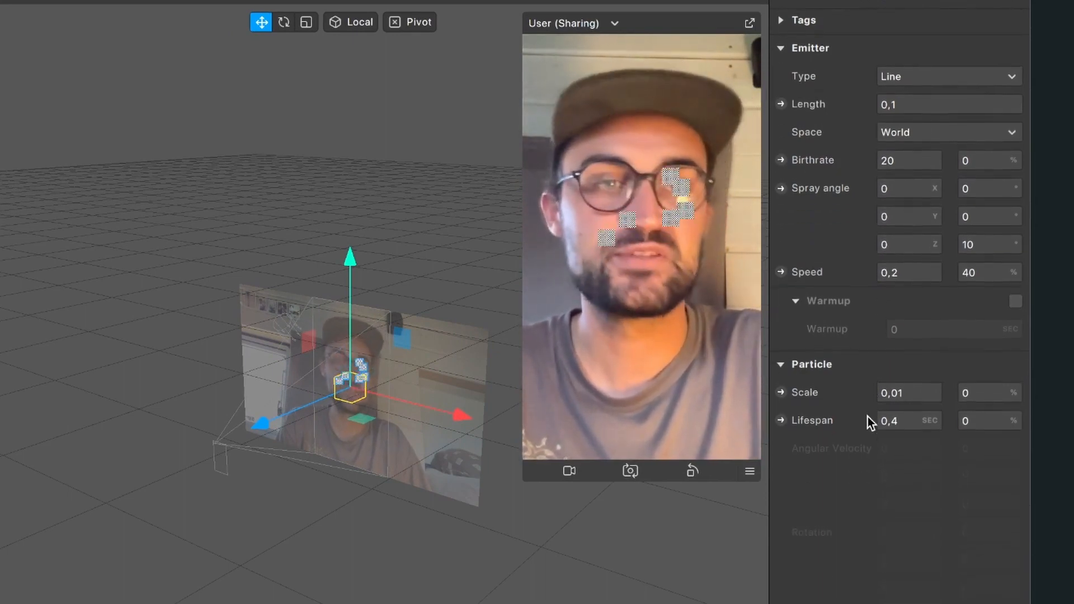
click(907, 423)
key(BackSpace)
text(2)
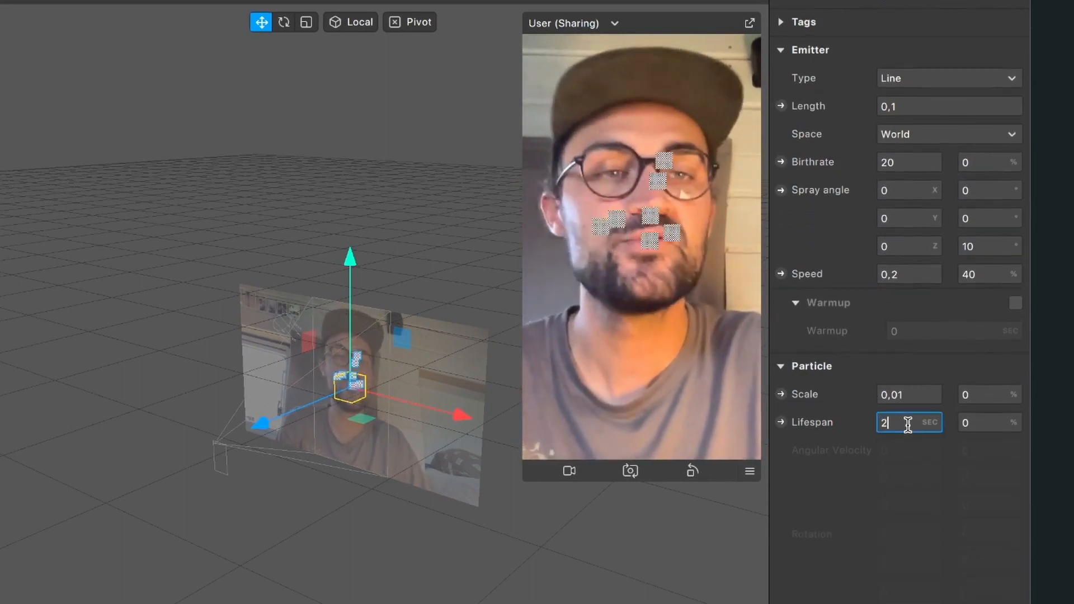
key(Return)
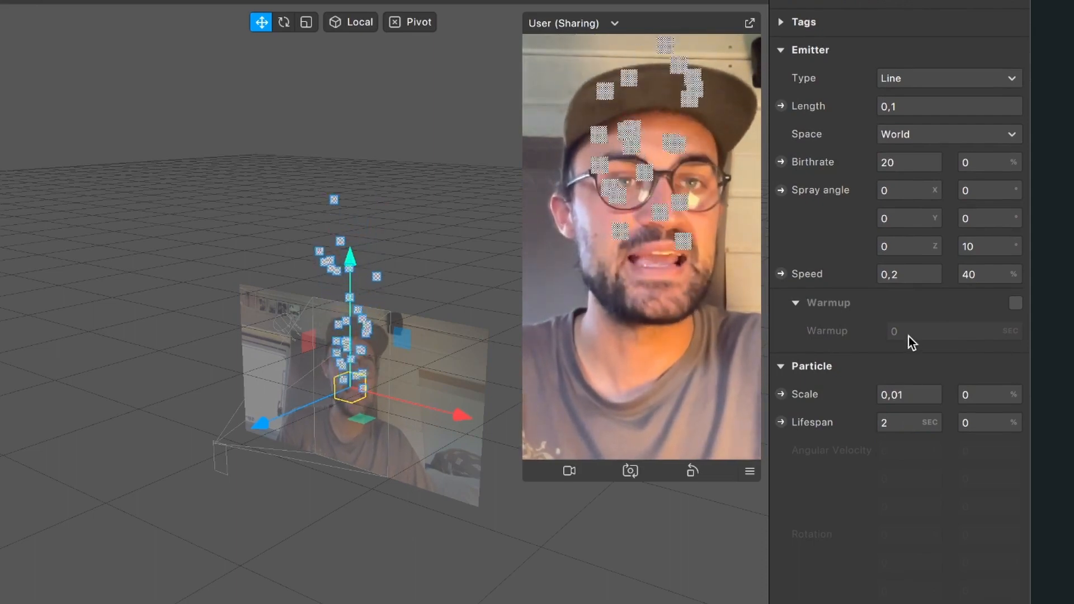
- Set the line emitter's length to 0,3 and move the emitter down to about -0,25 m in Y
scroll(908, 336, up, 1)
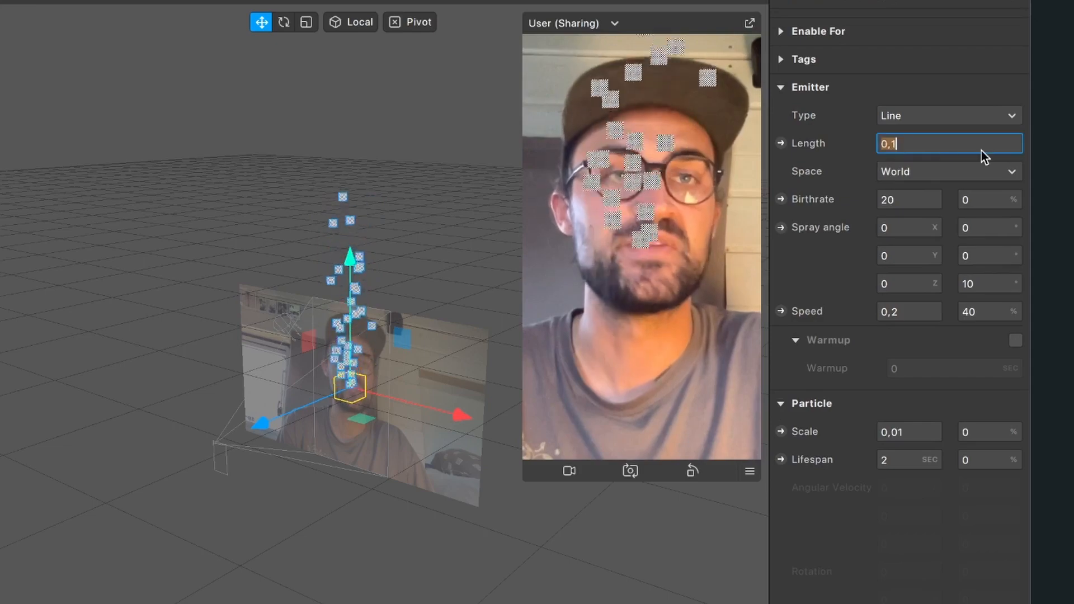
text(0,3)
key(Return)
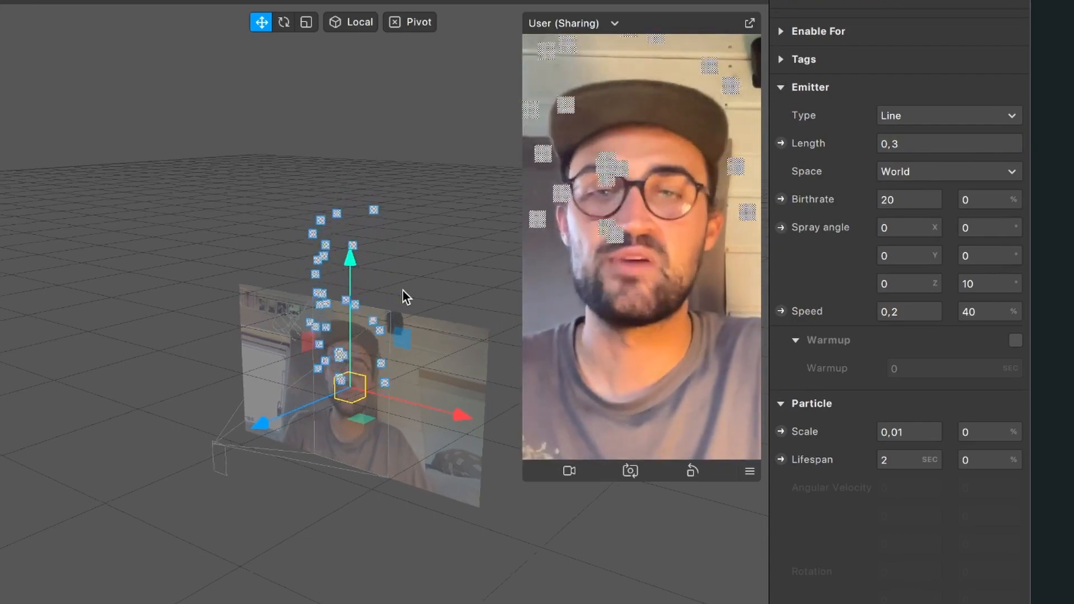
scroll(402, 290, up, 5)
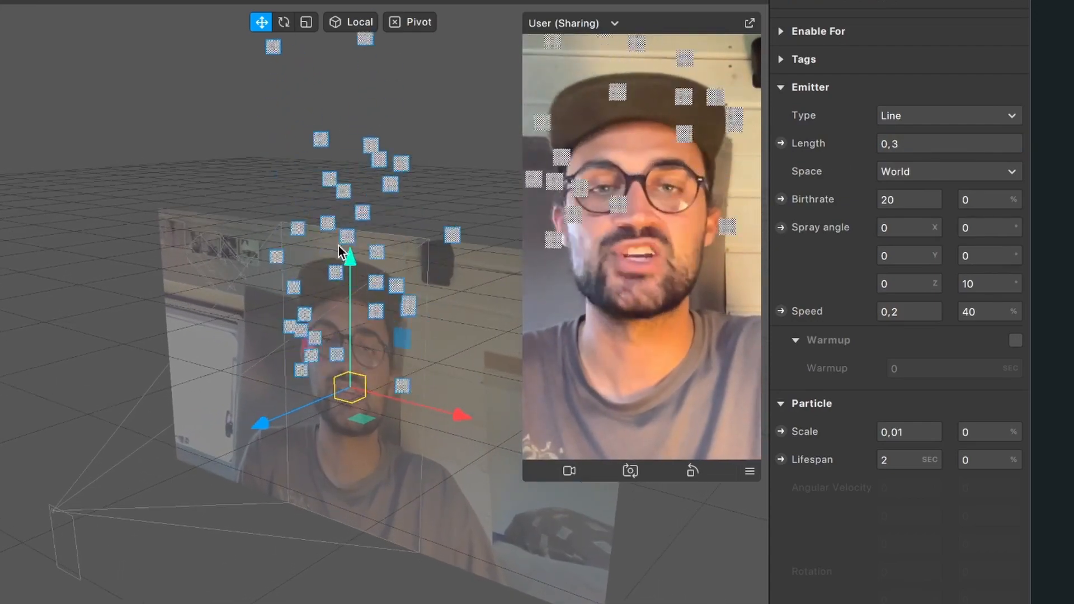
drag(347, 260, 324, 421)
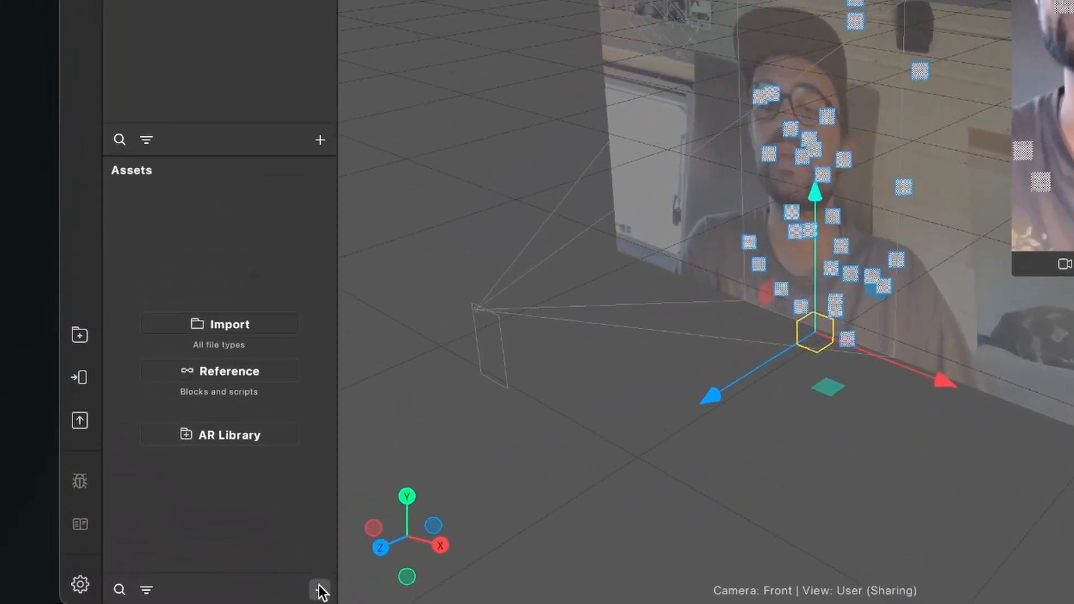
- Create a new material asset and set its diffuse color to the bright red swatch
click(211, 593)
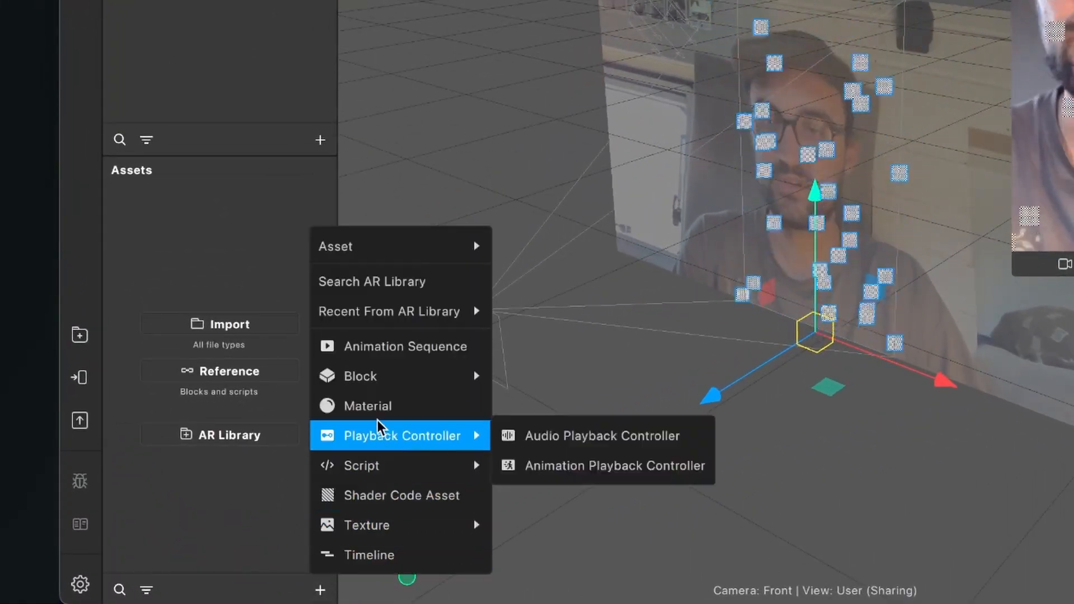
click(369, 407)
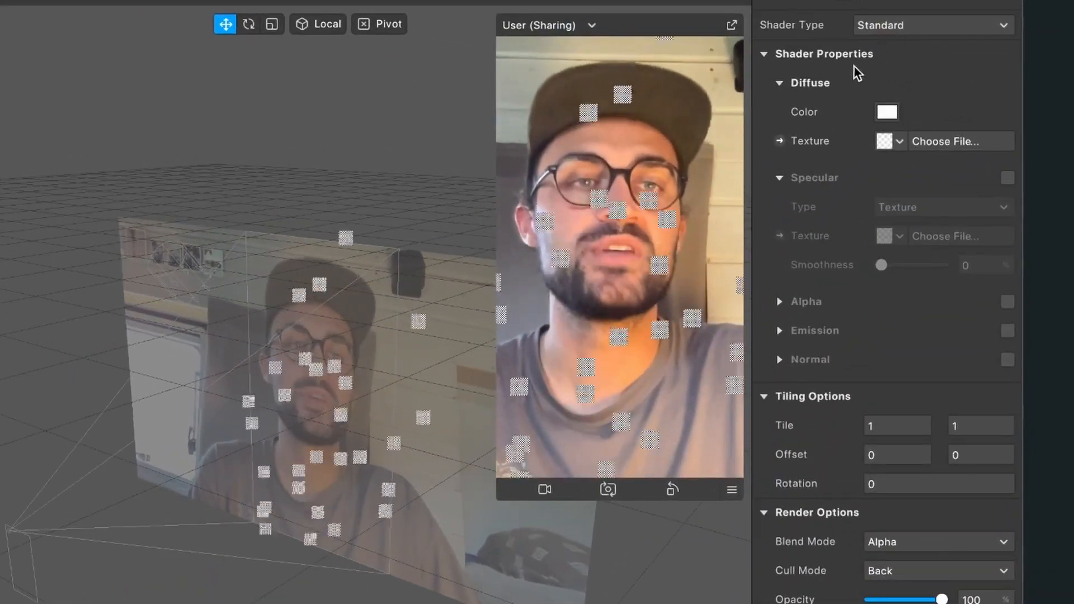
click(887, 112)
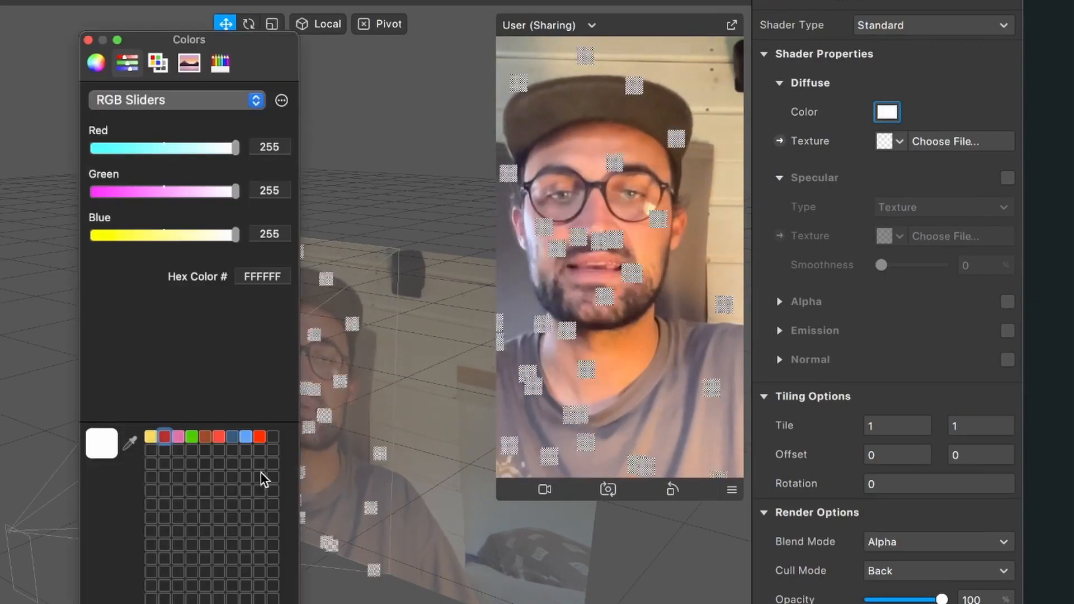
click(259, 437)
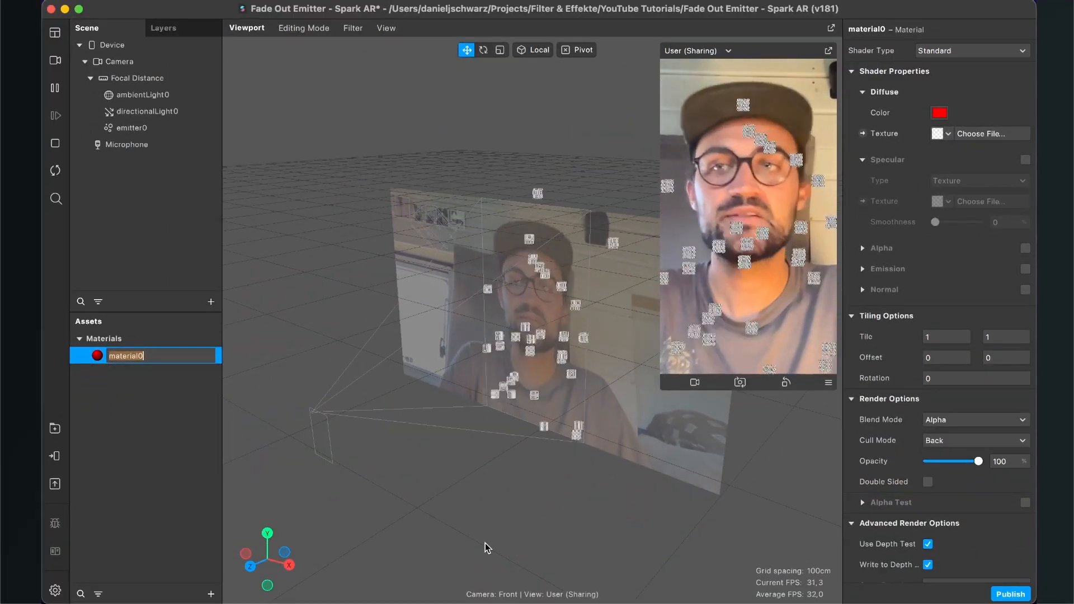
- Assign material0 to the emitter0 particle system
click(140, 129)
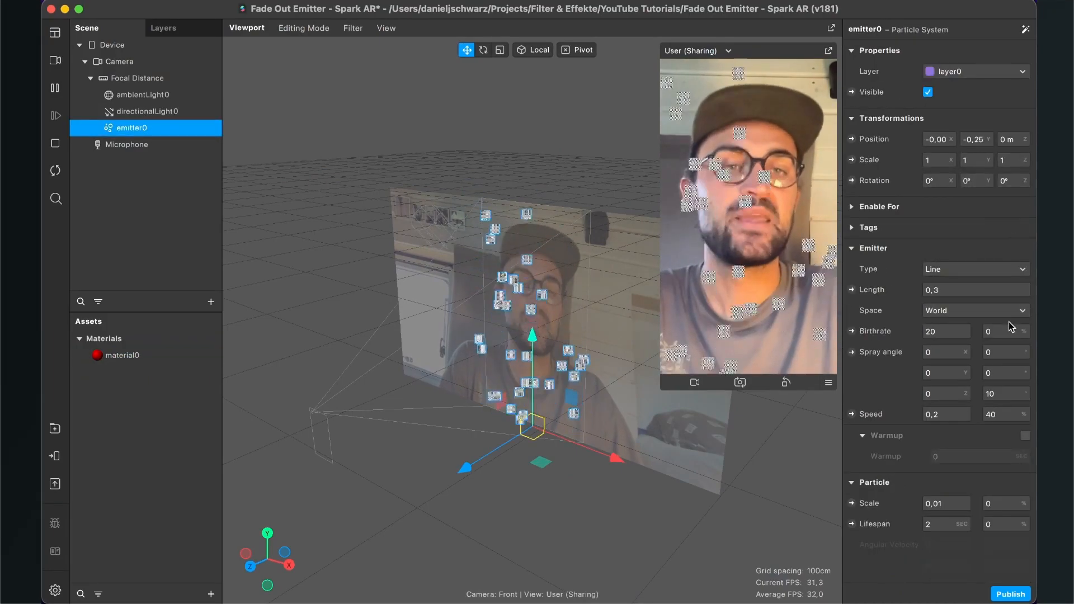
scroll(932, 366, down, 10)
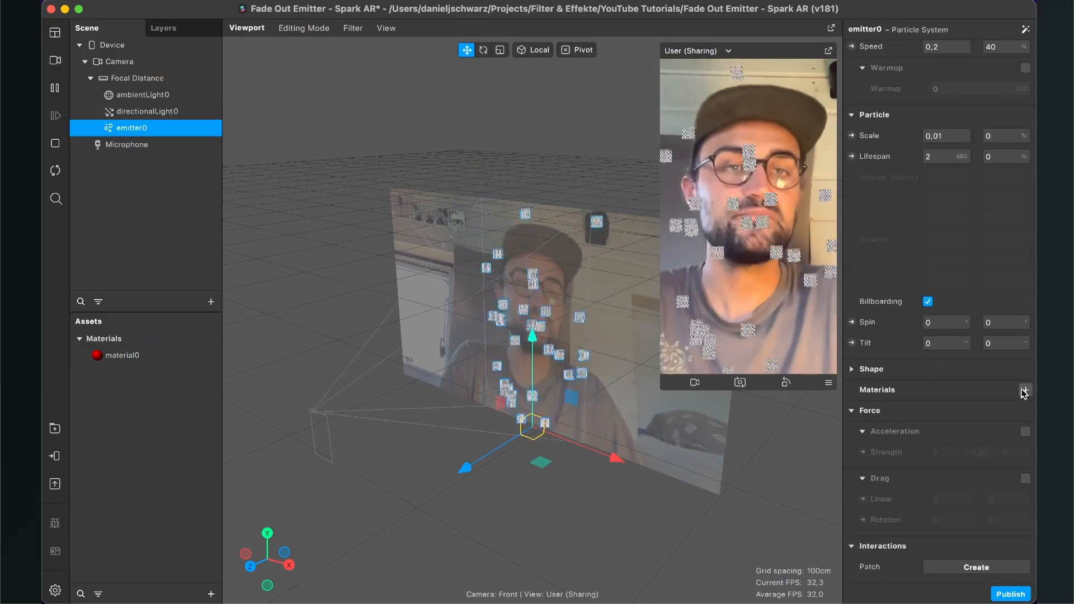
click(984, 411)
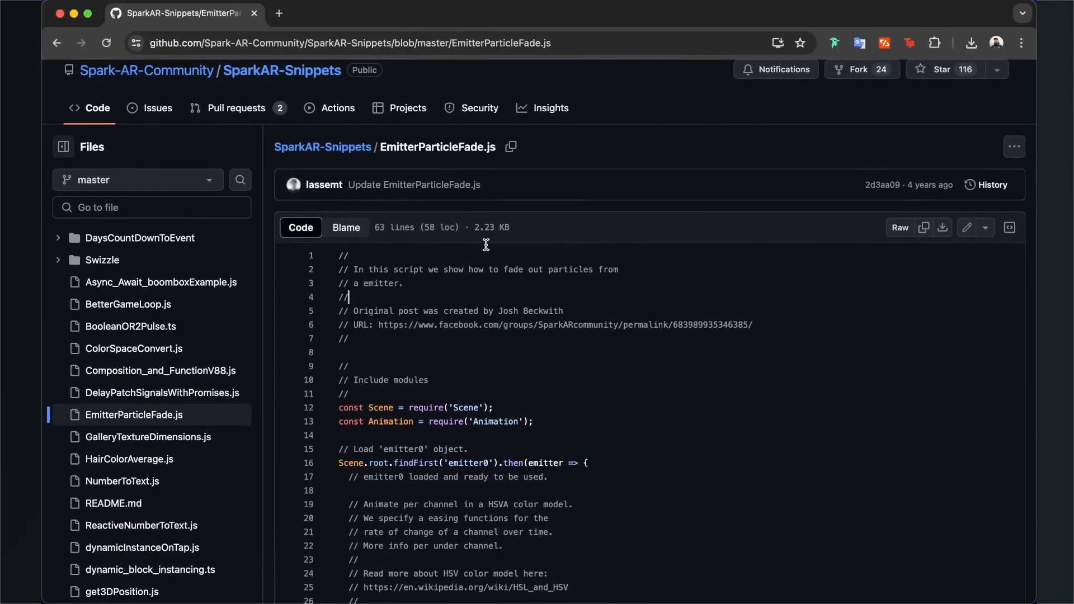
- Skim EmitterParticleFade.js on GitHub and import the script file into the Spark AR project's assets
scroll(627, 221, down, 1)
scroll(627, 221, up, 1)
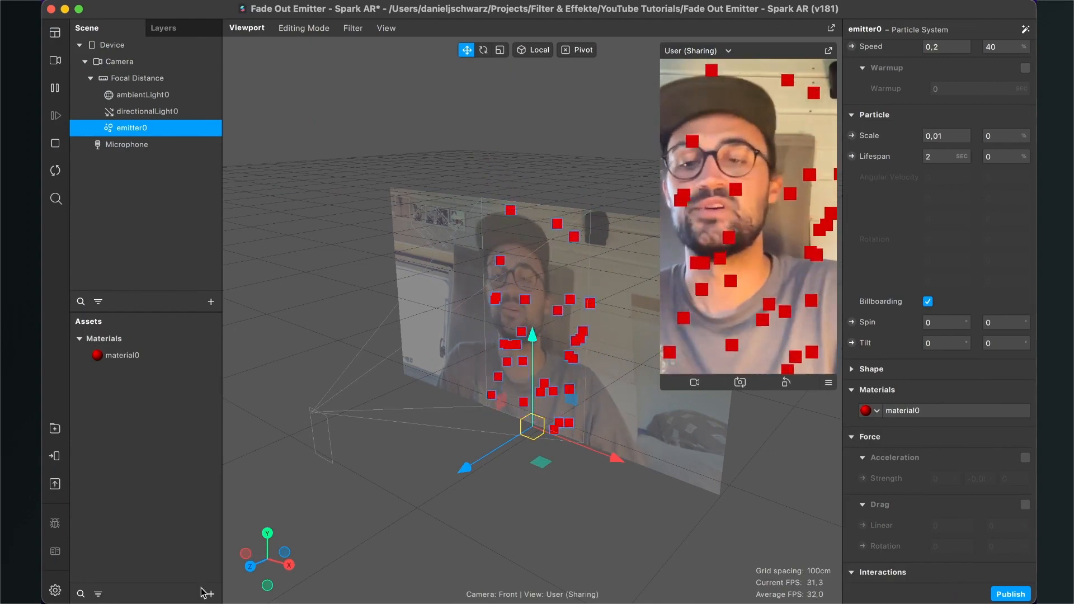
mouse_move(190, 567)
click(155, 573)
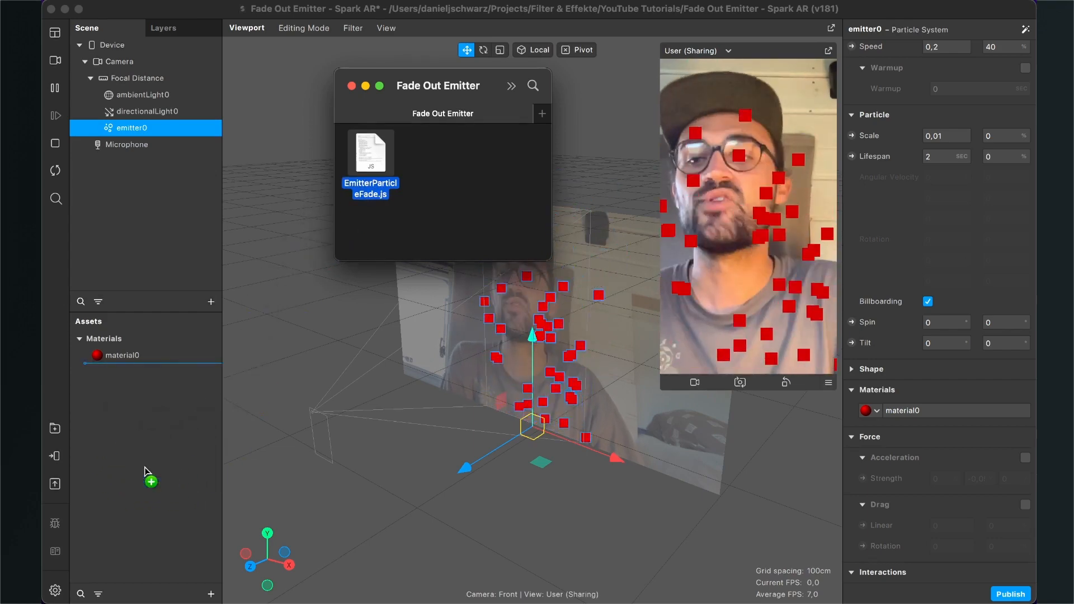
drag(144, 471, 143, 476)
click(138, 486)
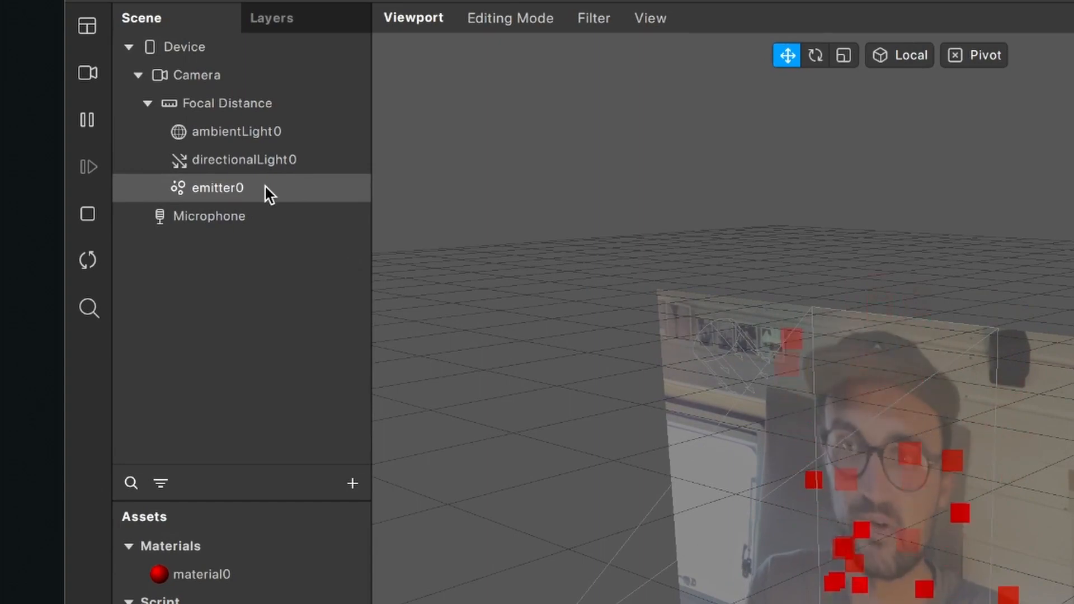
- Rename the particle system as emitter1 and restore its name to emitter0
double_click(264, 187)
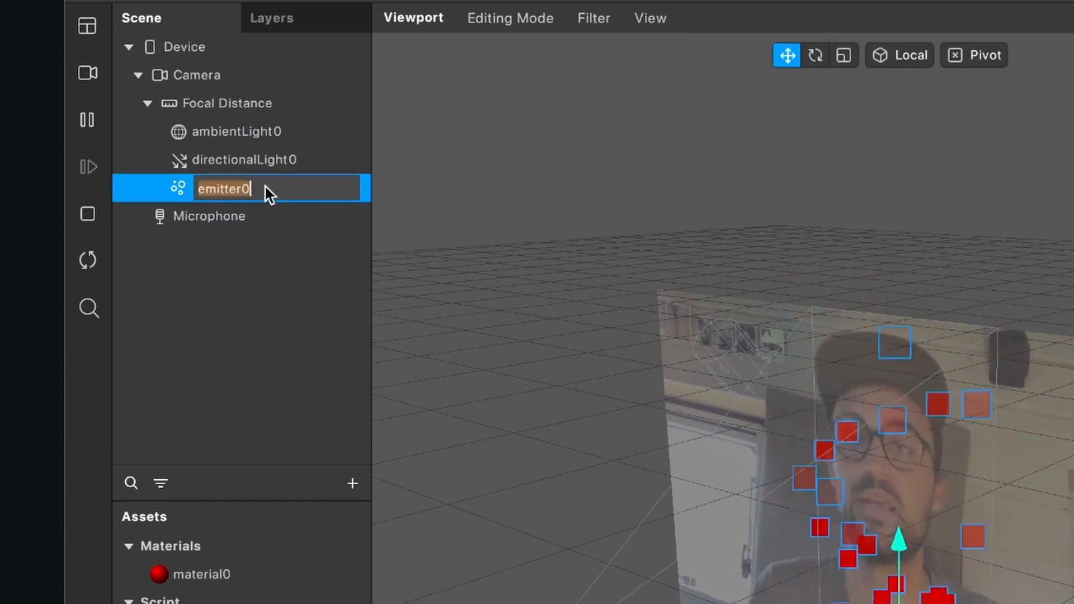
key(Right)
text(1)
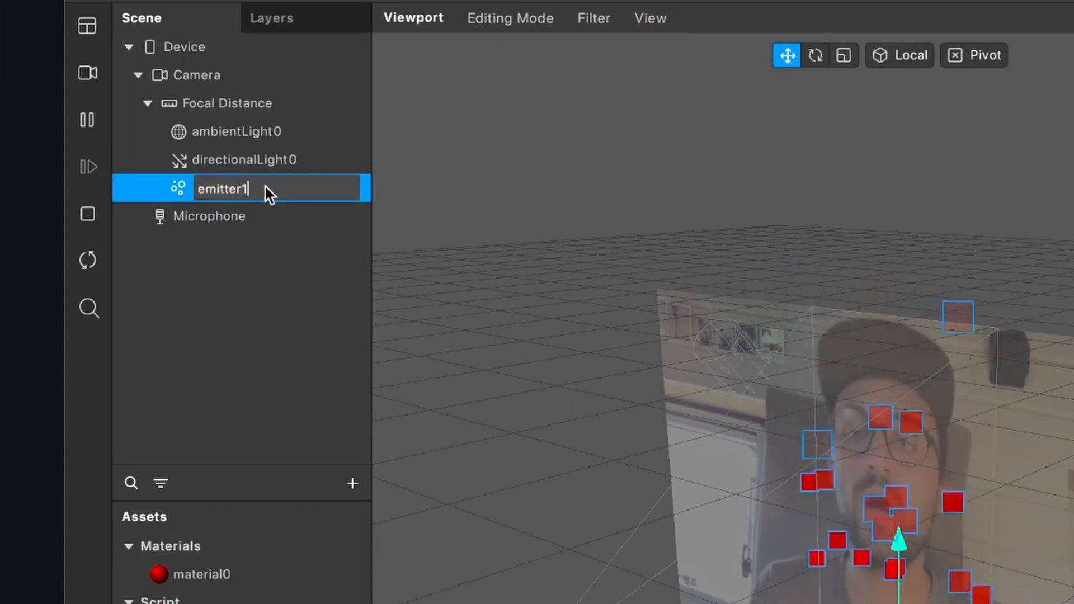
key(Return)
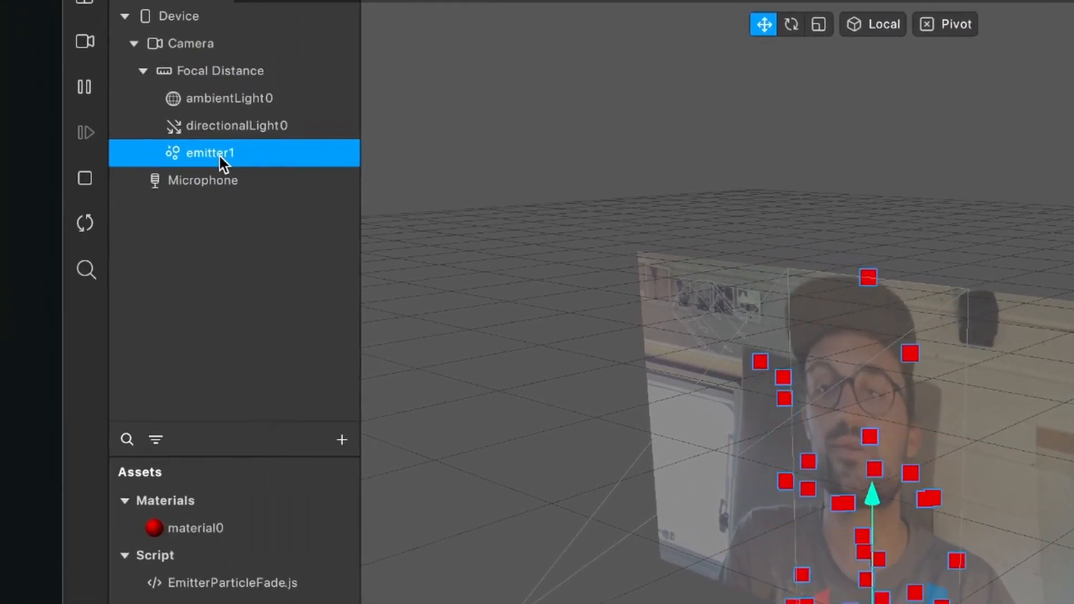
double_click(220, 155)
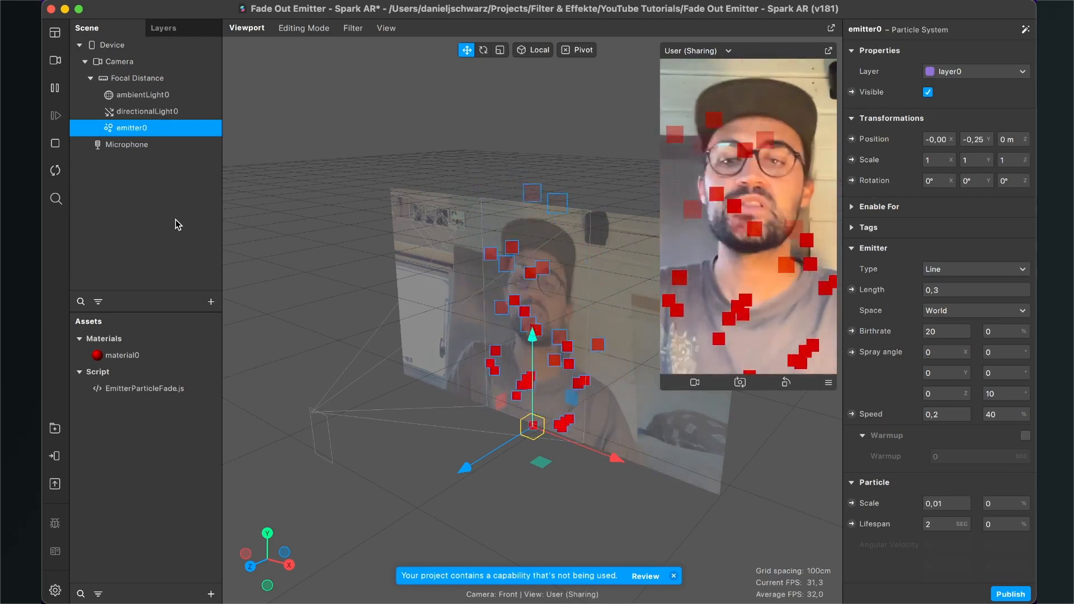
- Delete the emitter.sizeModifier line from the EmitterParticleFade.js script in VS Code and switch back to Spark AR
click(128, 391)
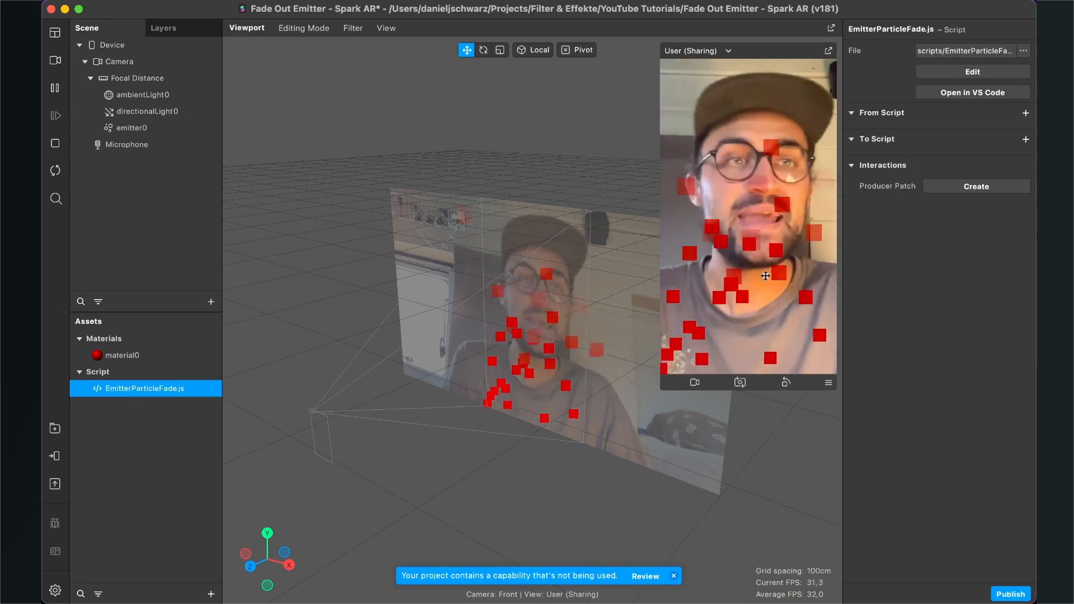
click(958, 74)
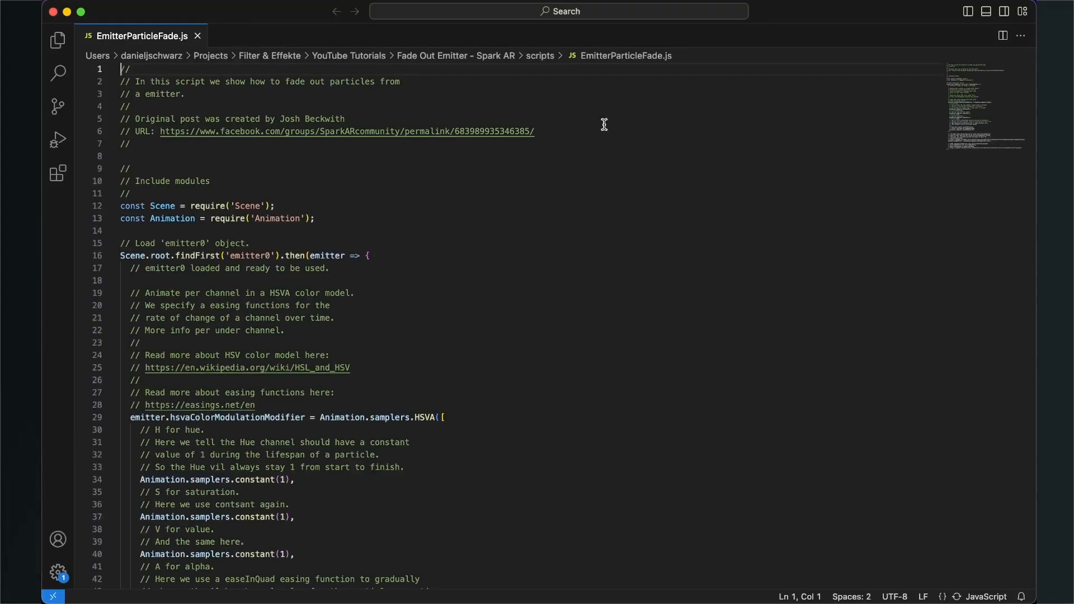
scroll(458, 261, down, 10)
scroll(458, 261, down, 5)
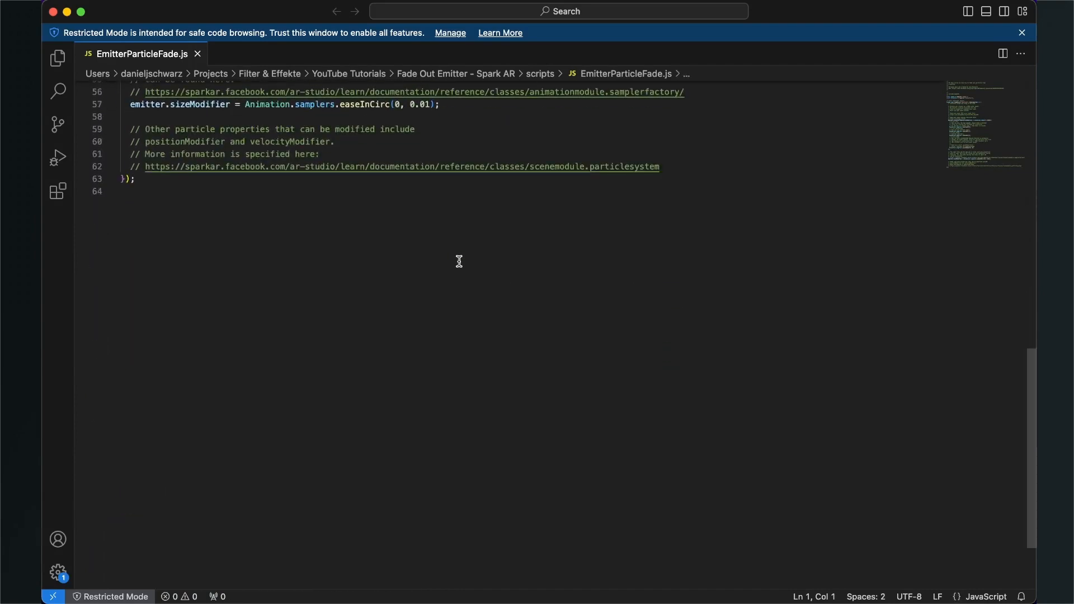
scroll(458, 259, up, 4)
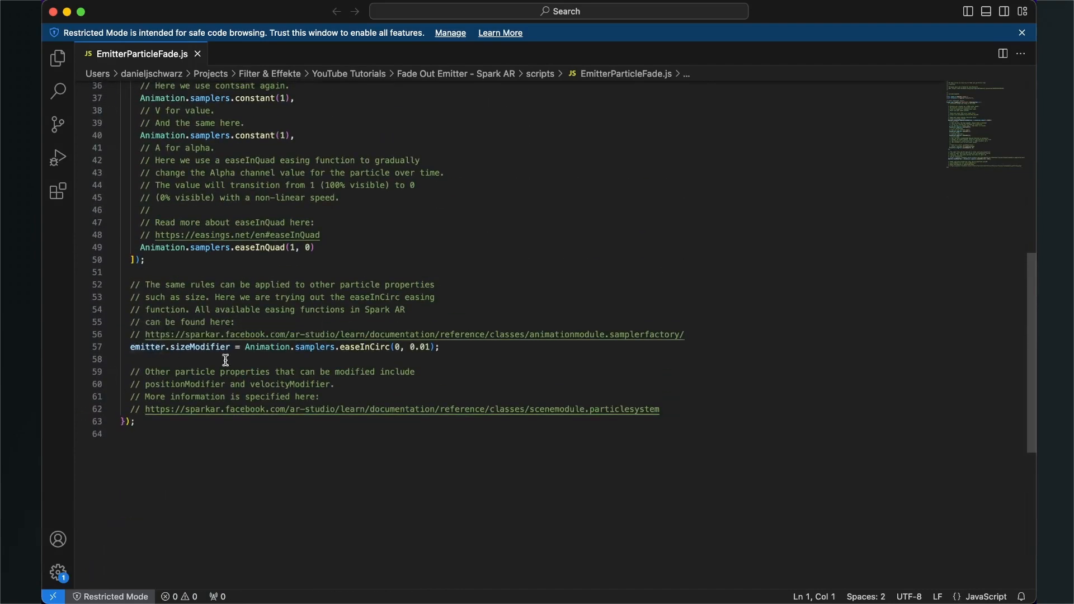
click(320, 360)
drag(440, 347, 132, 343)
key(BackSpace)
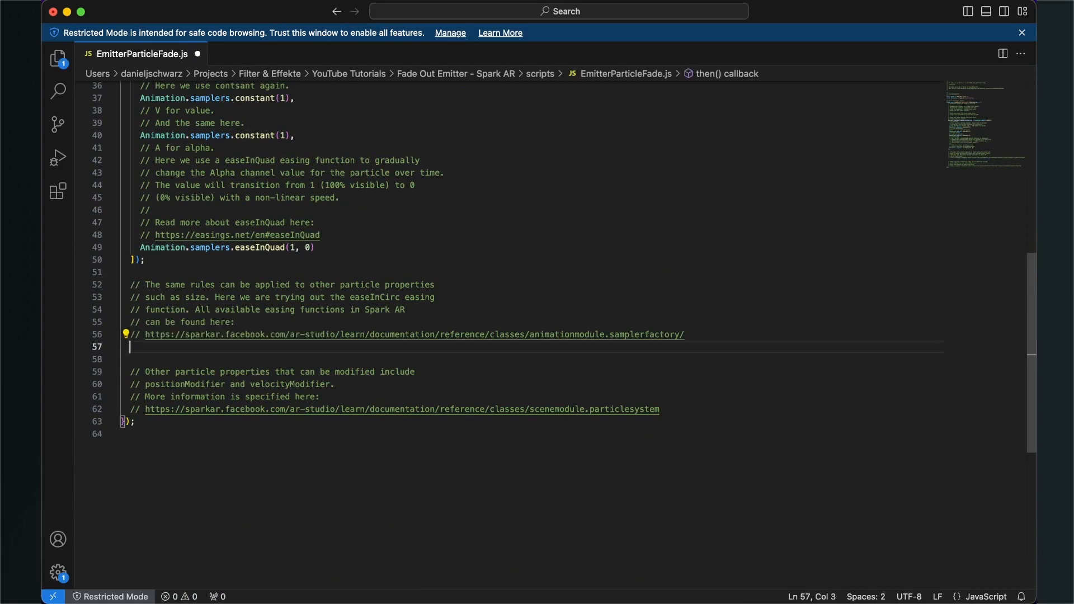
key(super+Tab)
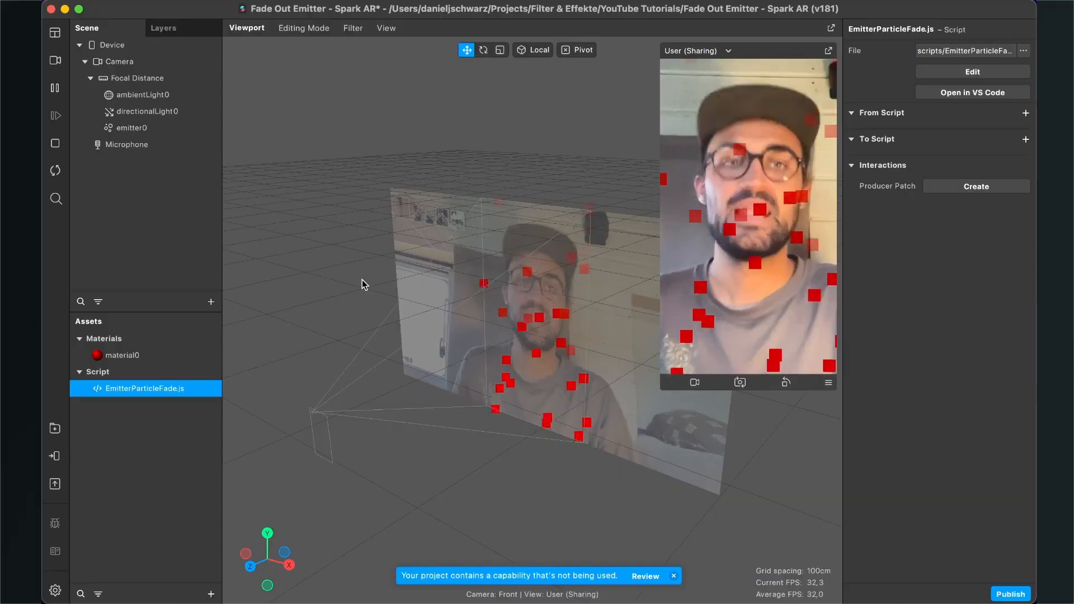